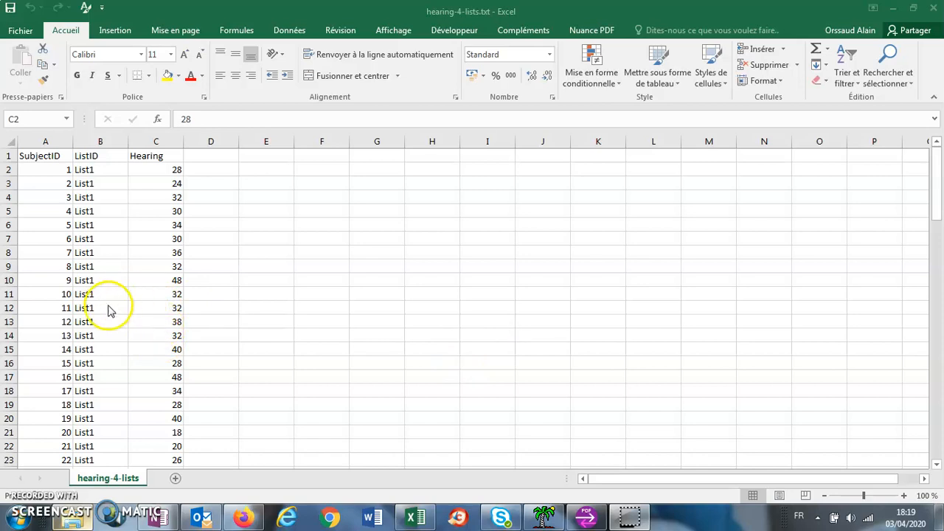
- Examine the ListID column across the four lists and the Hearing column of scores
click(98, 156)
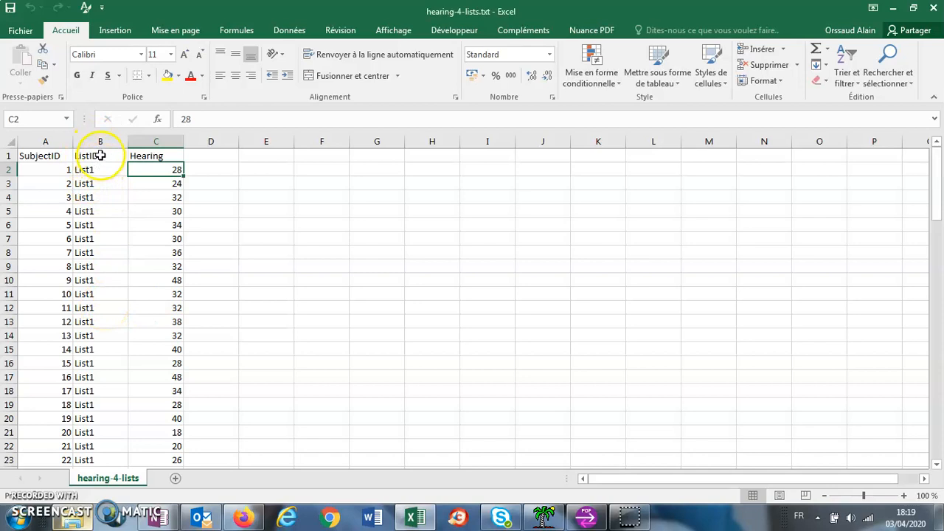
click(100, 141)
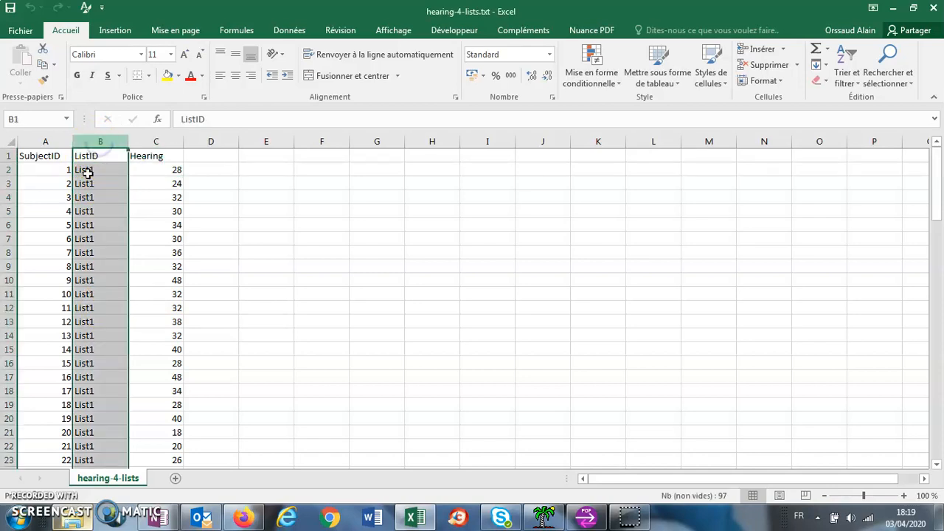
scroll(82, 250, down, 7)
scroll(81, 249, down, 2)
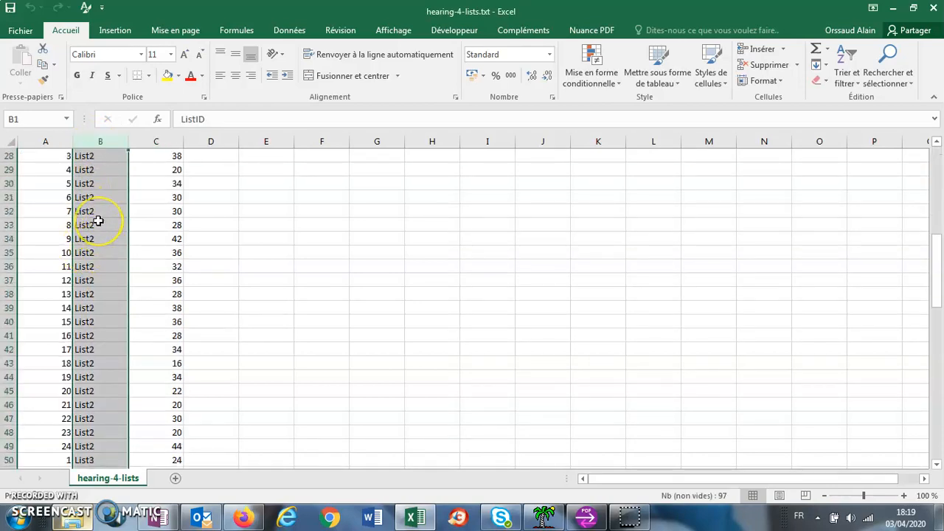
scroll(98, 221, down, 2)
scroll(98, 221, up, 11)
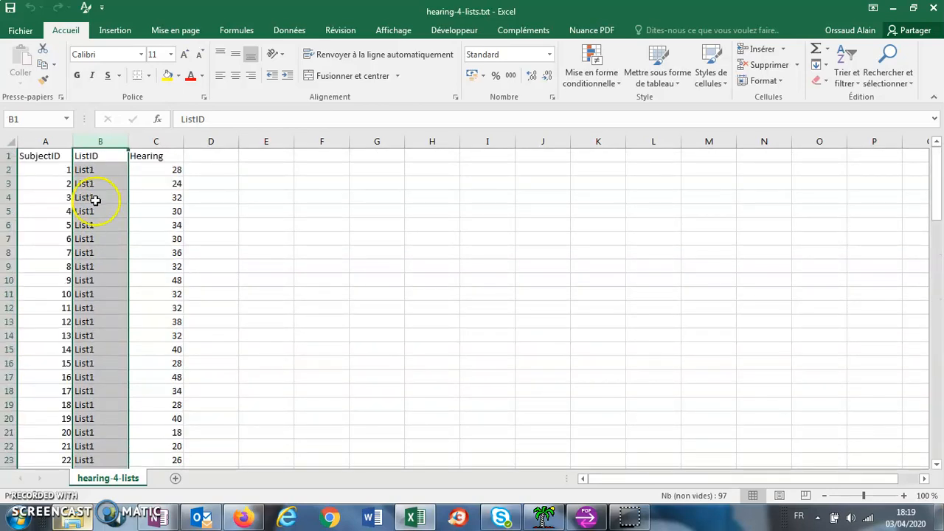
scroll(95, 211, down, 6)
scroll(95, 212, down, 15)
scroll(94, 212, up, 16)
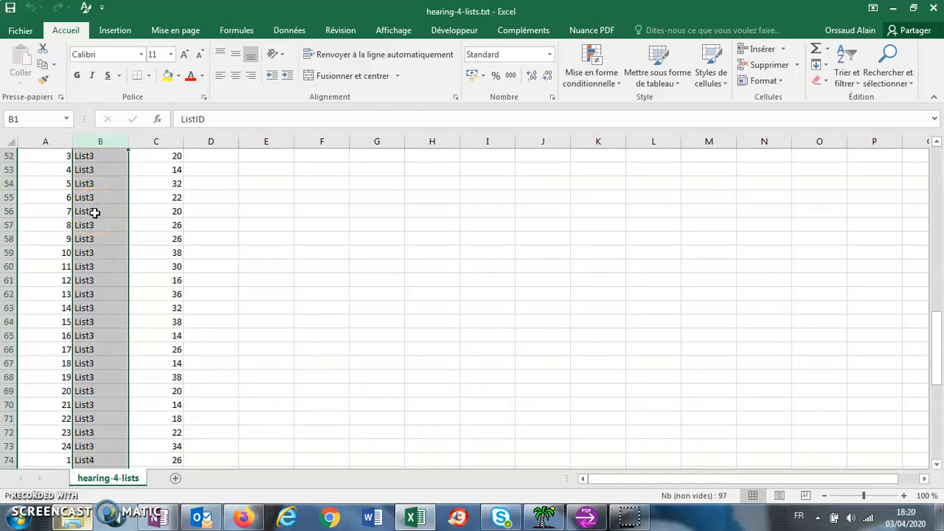
scroll(94, 212, up, 5)
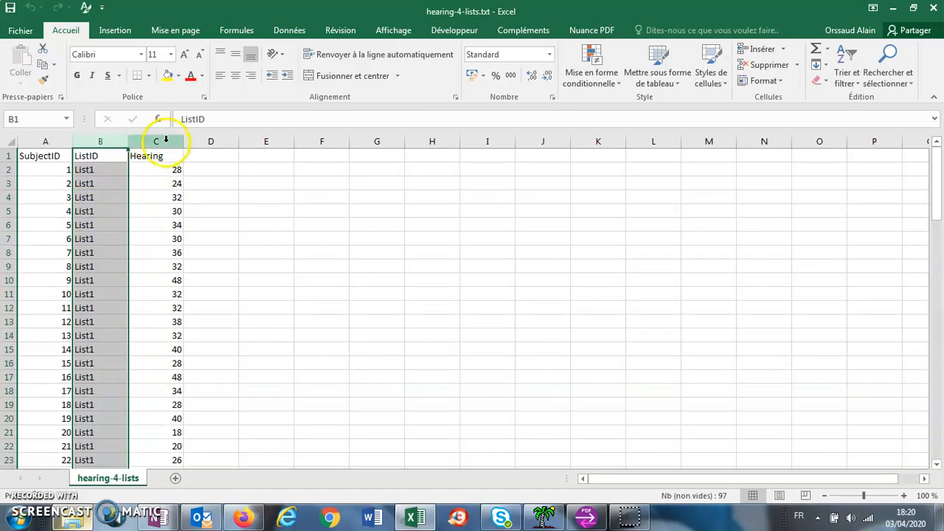
click(159, 142)
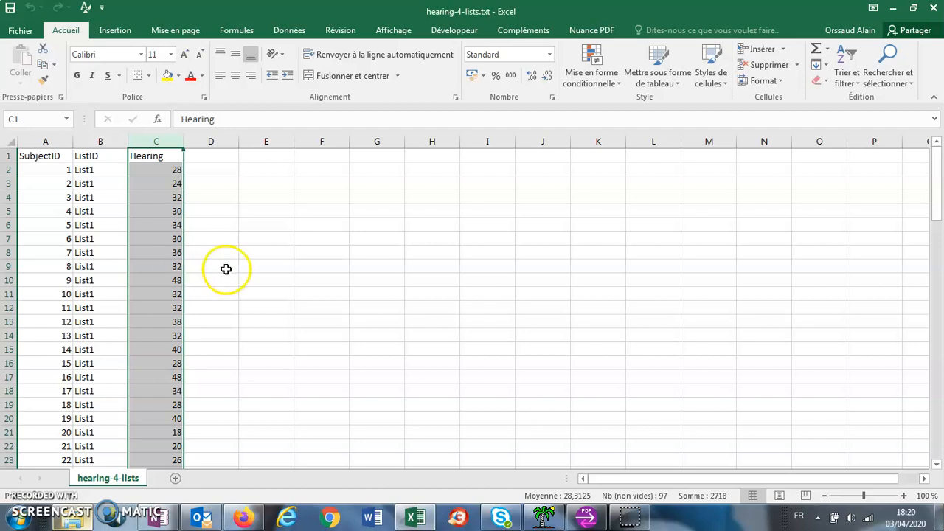
- Select the ListID and Hearing data with headers in B1:C97 and send it to Tanagra through the add-in
click(208, 239)
drag(90, 153, 150, 439)
scroll(136, 397, up, 2)
scroll(136, 397, up, 20)
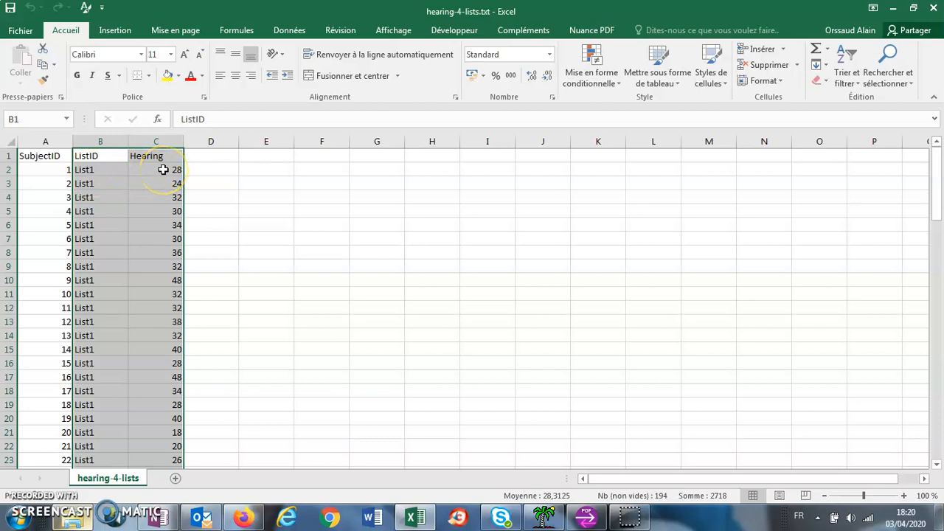
click(531, 33)
click(42, 48)
click(71, 65)
click(487, 273)
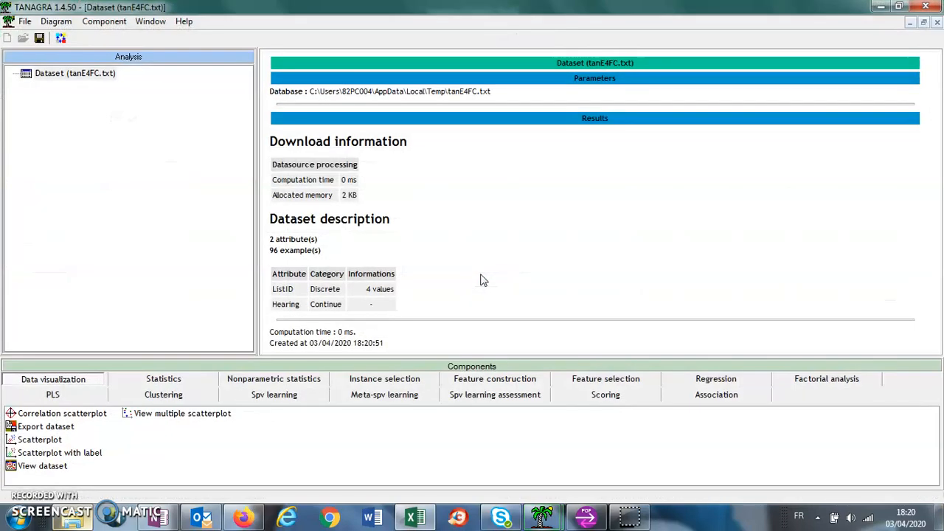
- Add a Define status component to the dataset with ListID as input and Hearing as target
click(68, 73)
click(60, 38)
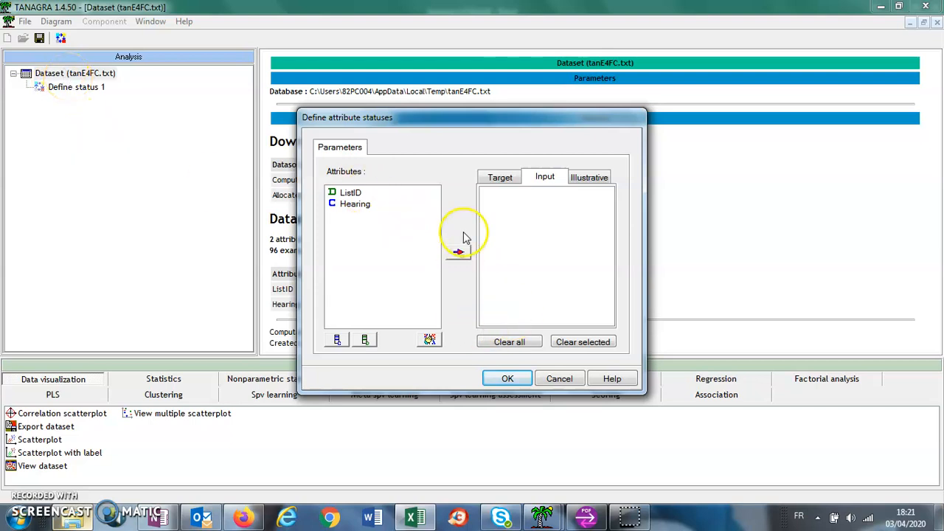
click(351, 194)
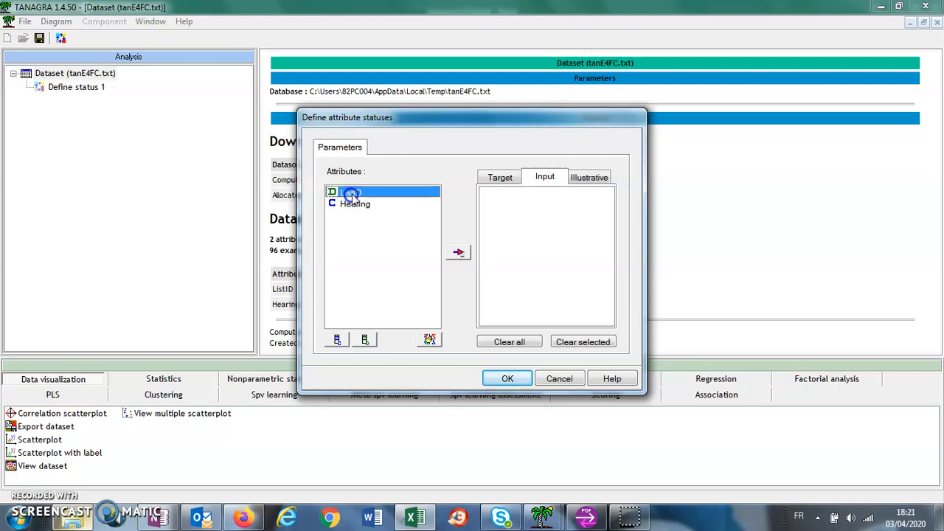
click(459, 253)
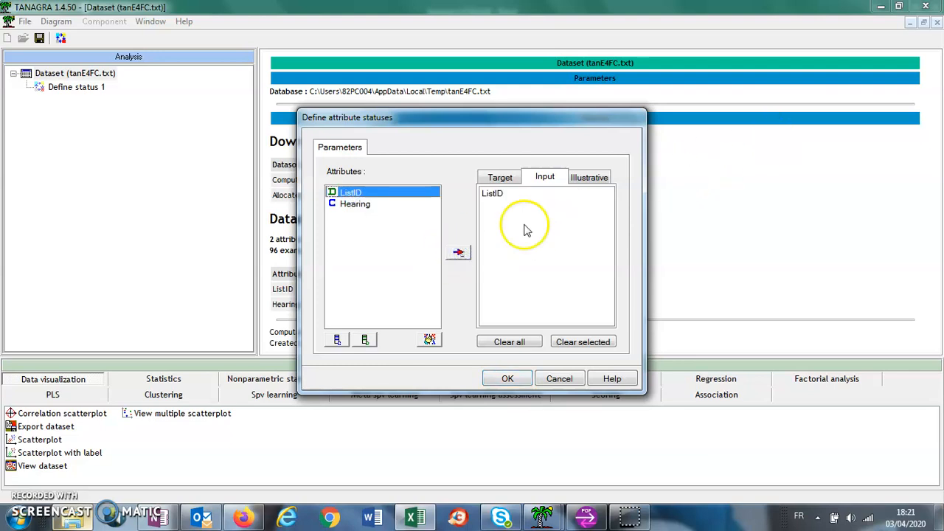
click(512, 183)
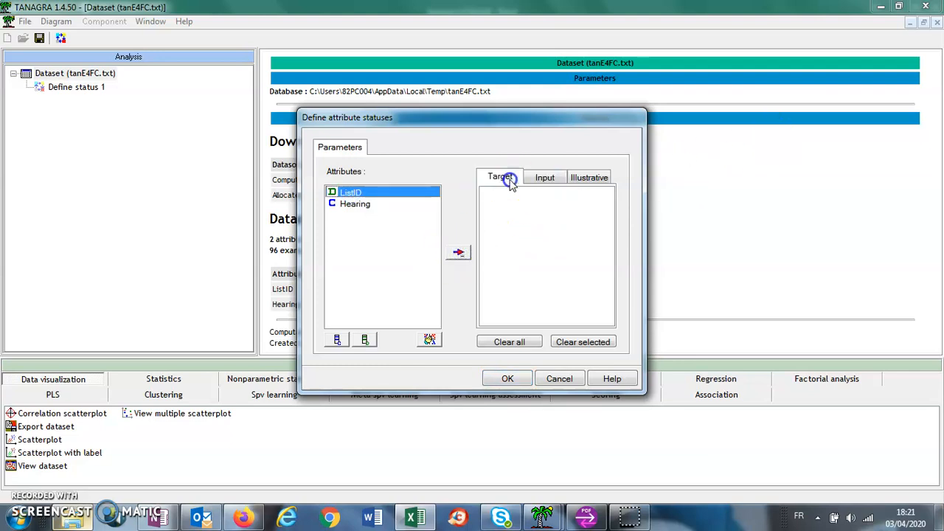
click(366, 207)
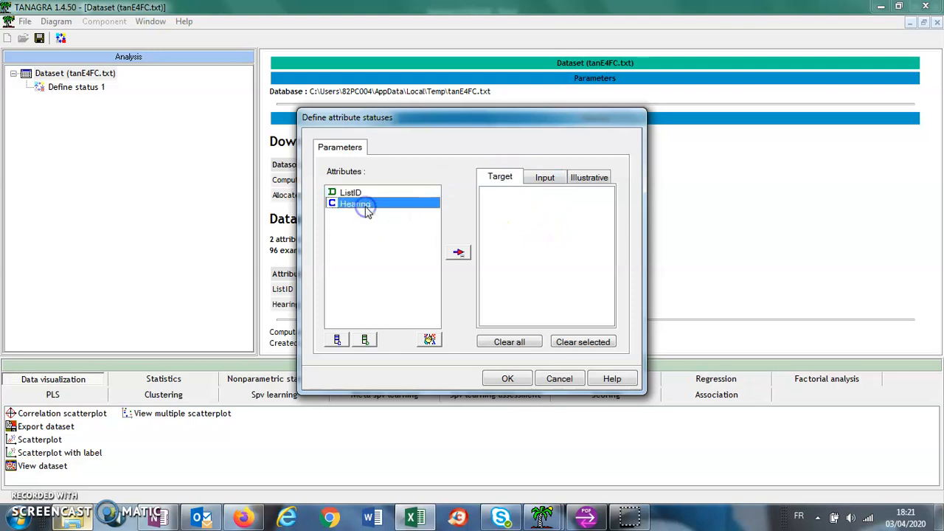
click(457, 254)
click(507, 380)
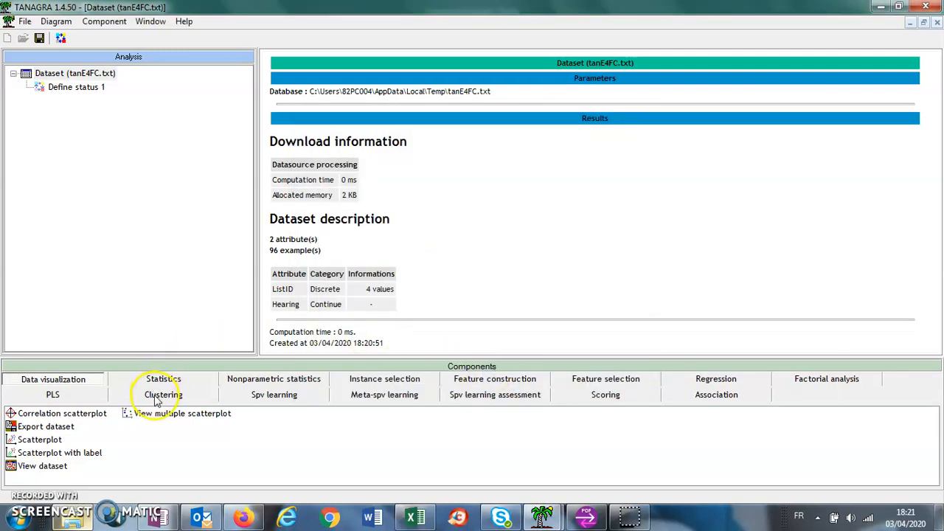
- Add a Levene's test under Define status 1 and run it to show its results
click(163, 379)
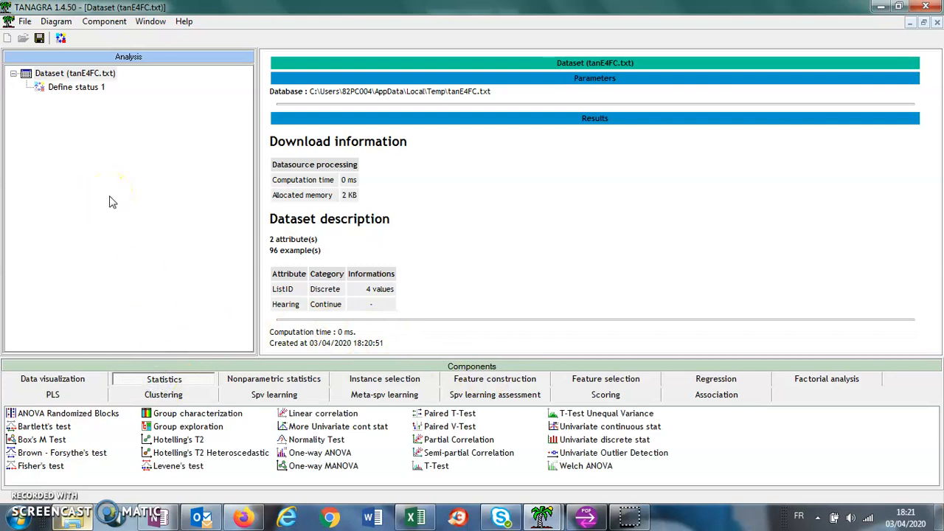
mouse_move(179, 470)
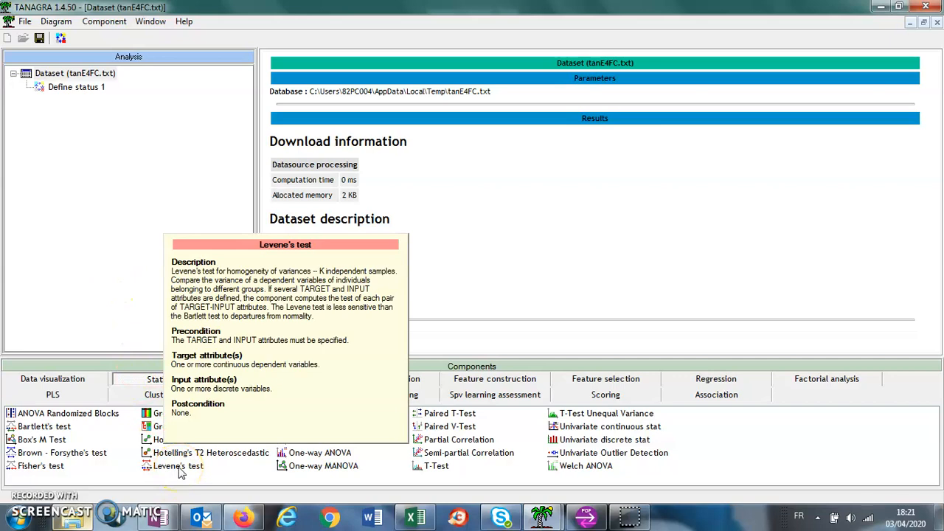
click(179, 469)
drag(180, 469, 79, 87)
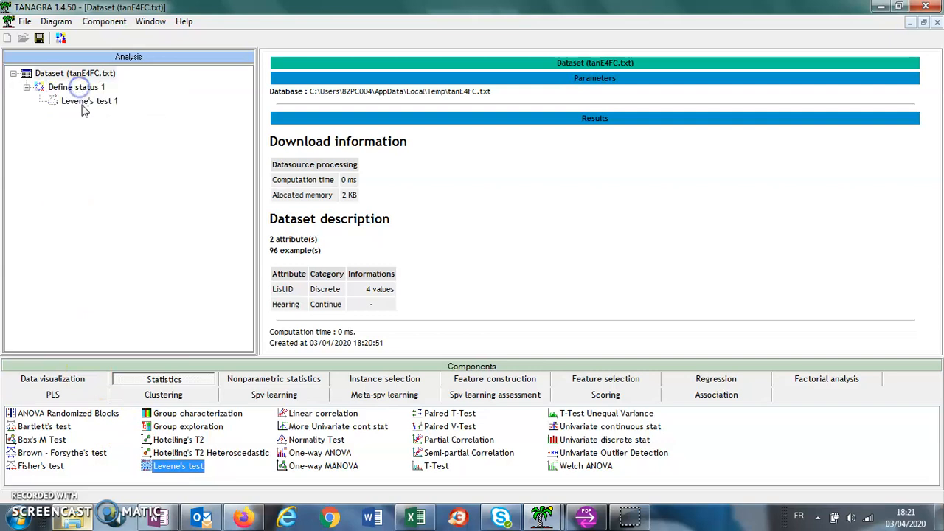
double_click(82, 103)
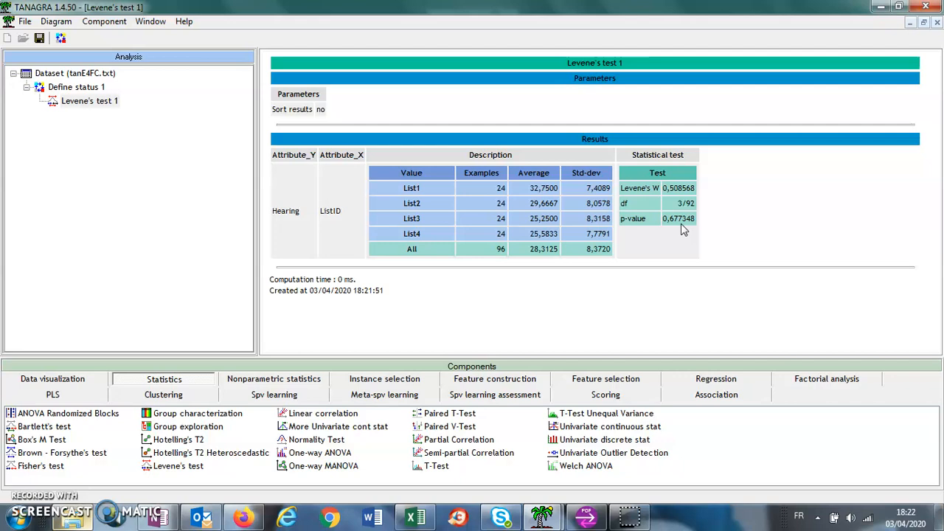
- Add a One-way ANOVA under Define status 1 and run it to show its results
click(313, 453)
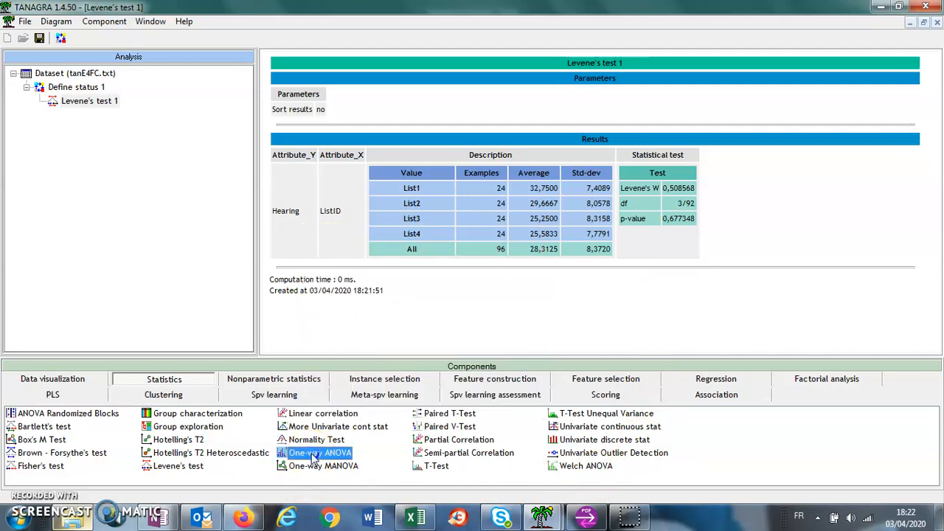
click(313, 455)
drag(312, 455, 89, 92)
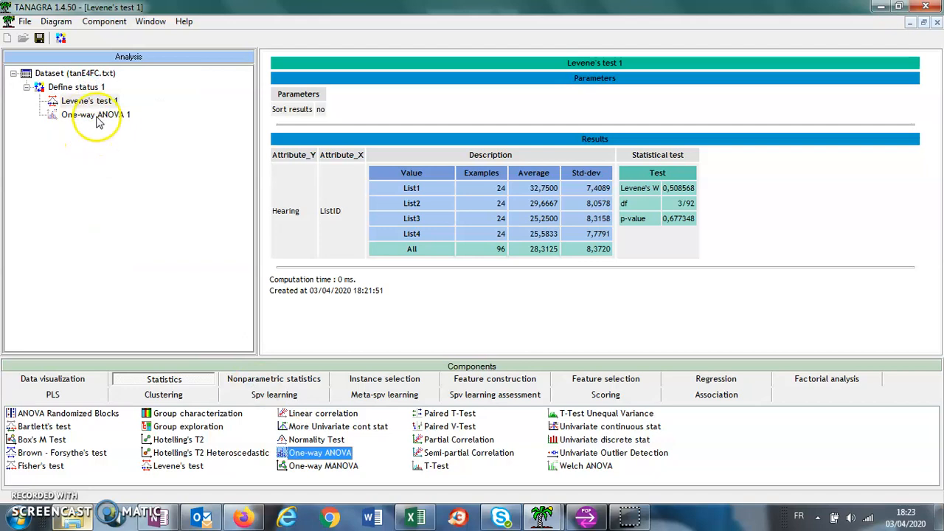
double_click(96, 117)
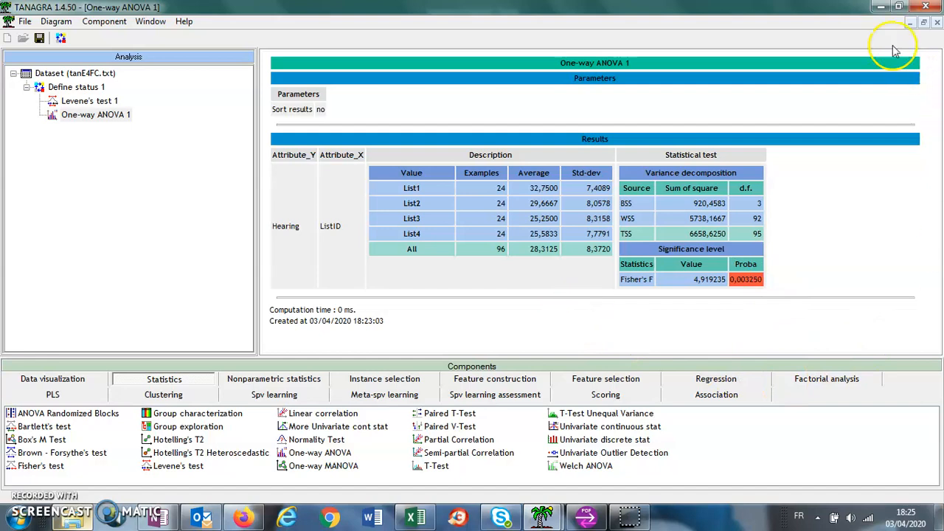
- Return to the Excel worksheet and enter the headers List1, List2, List3 and List4 in cells E1 to H1
click(415, 519)
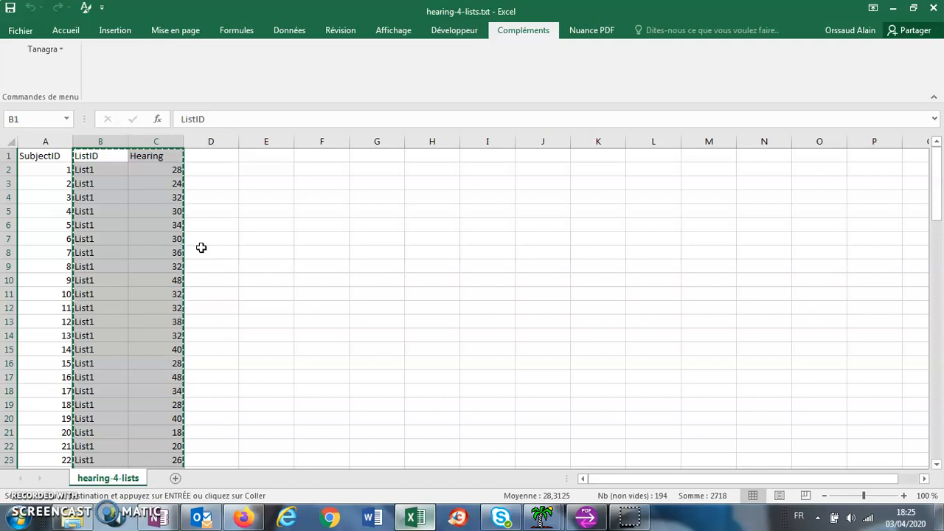
click(135, 253)
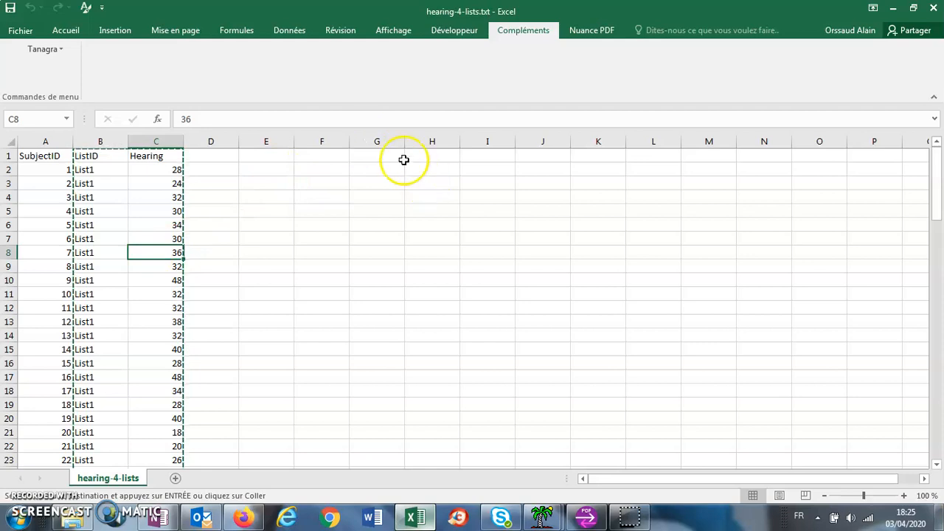
click(95, 172)
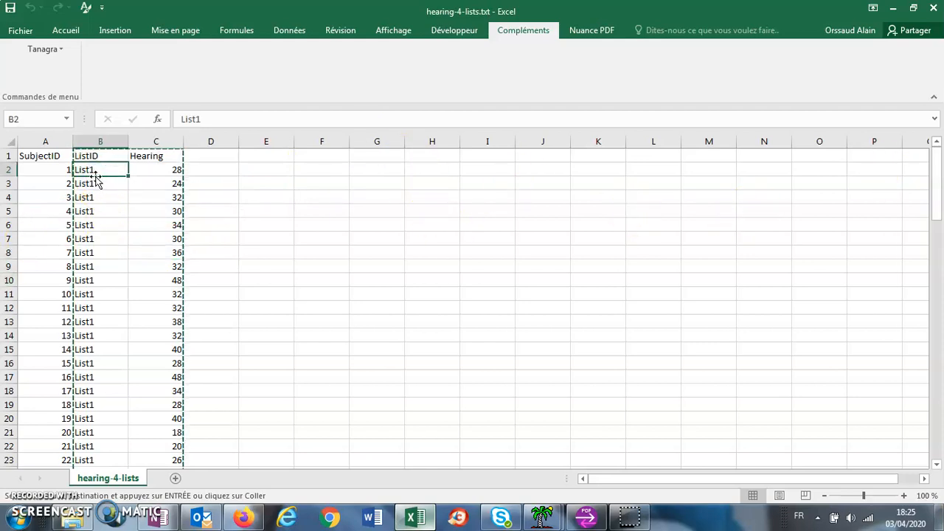
click(262, 156)
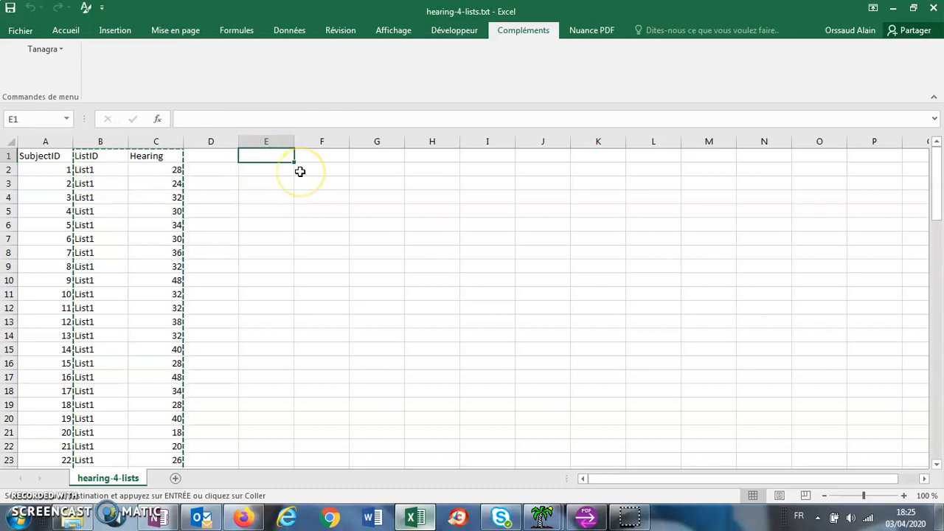
text(IIS)
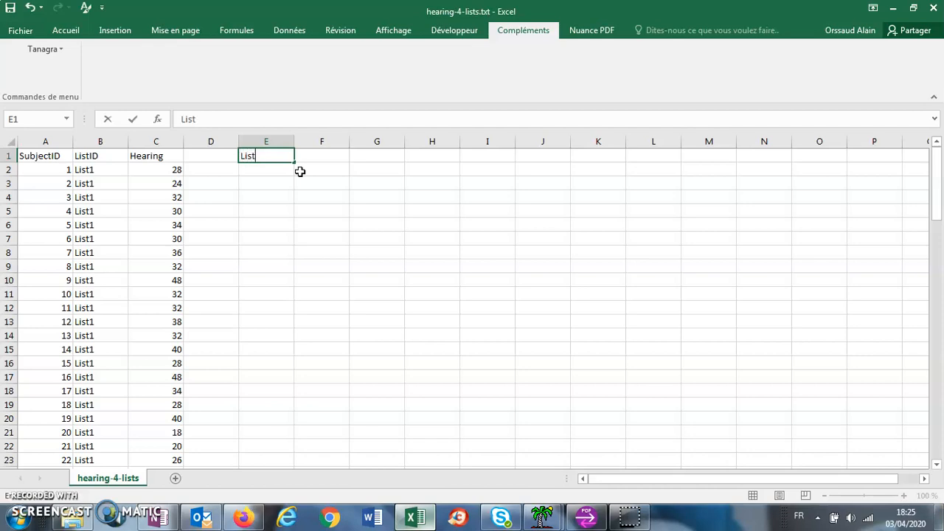
text(t1)
key(Tab)
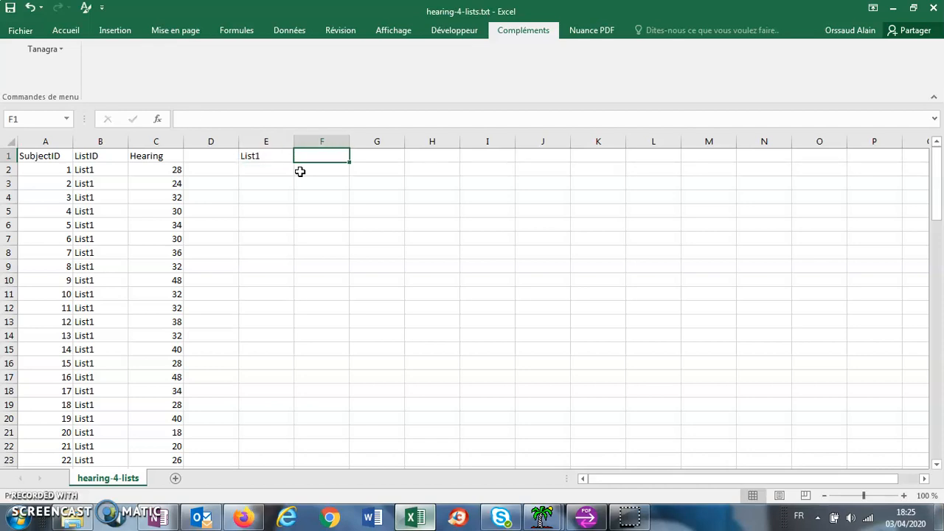
text(List2)
key(Tab)
text(L)
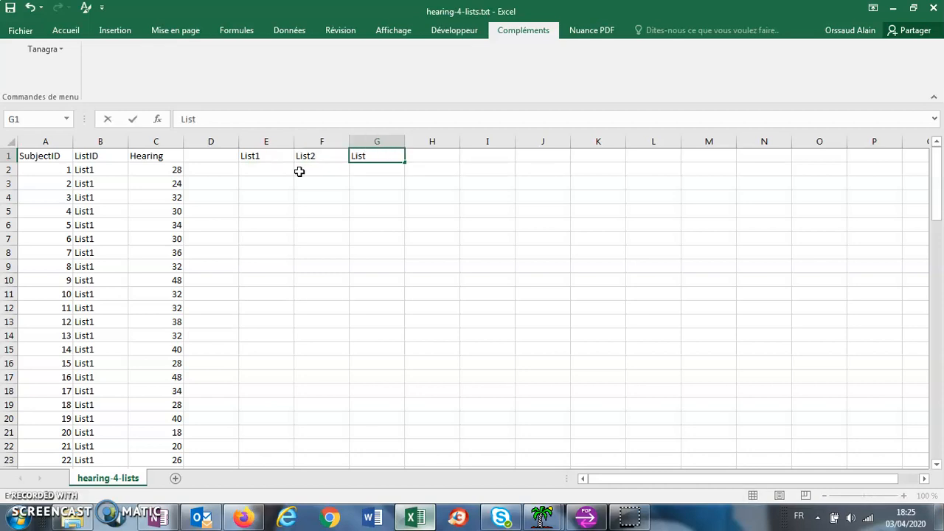
key(Tab)
text(Li)
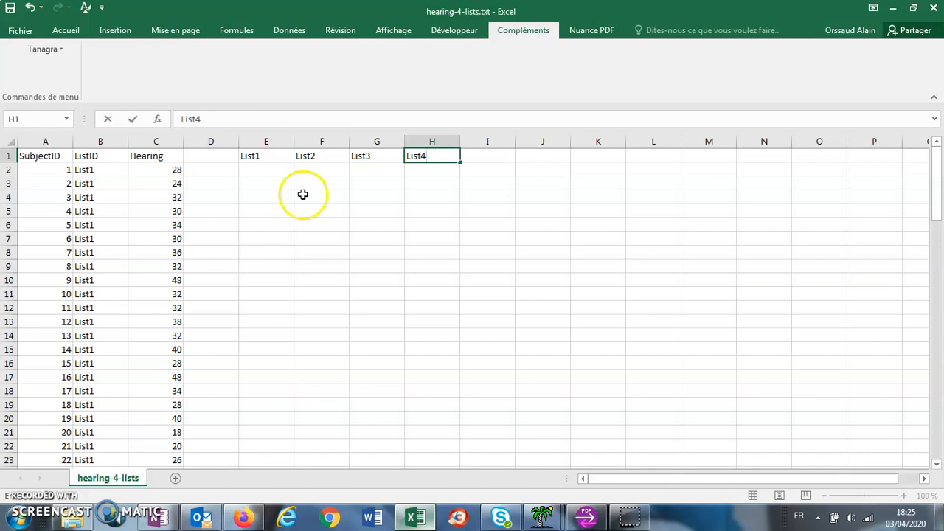
click(324, 320)
- Sort the data table by the ListID column from A to Z
click(100, 175)
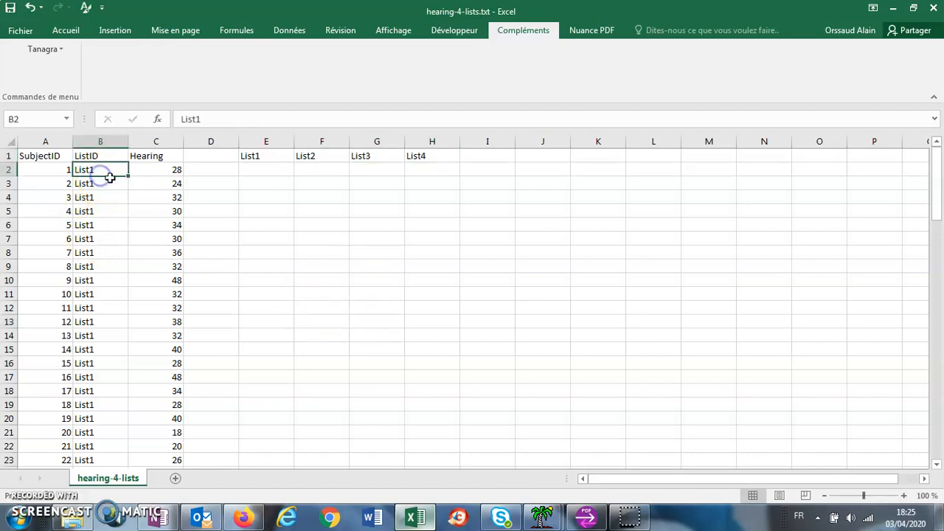
click(65, 33)
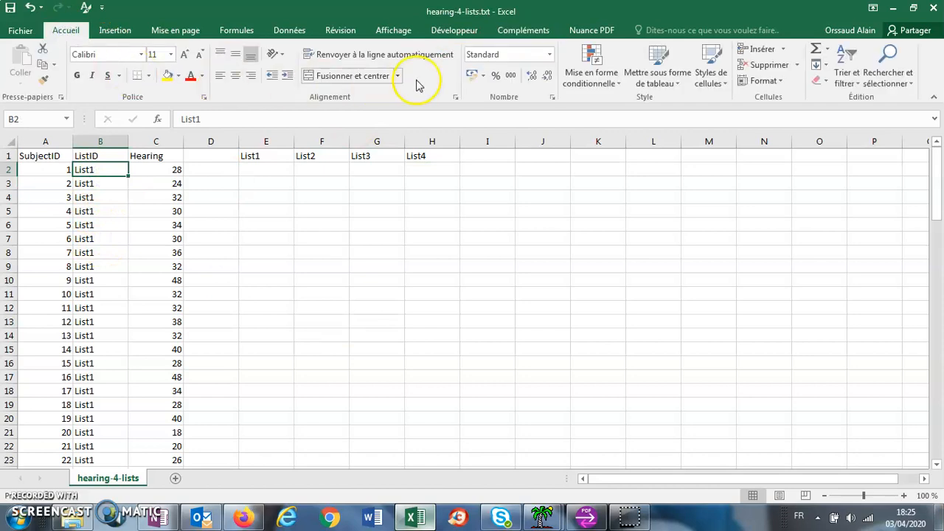
click(847, 74)
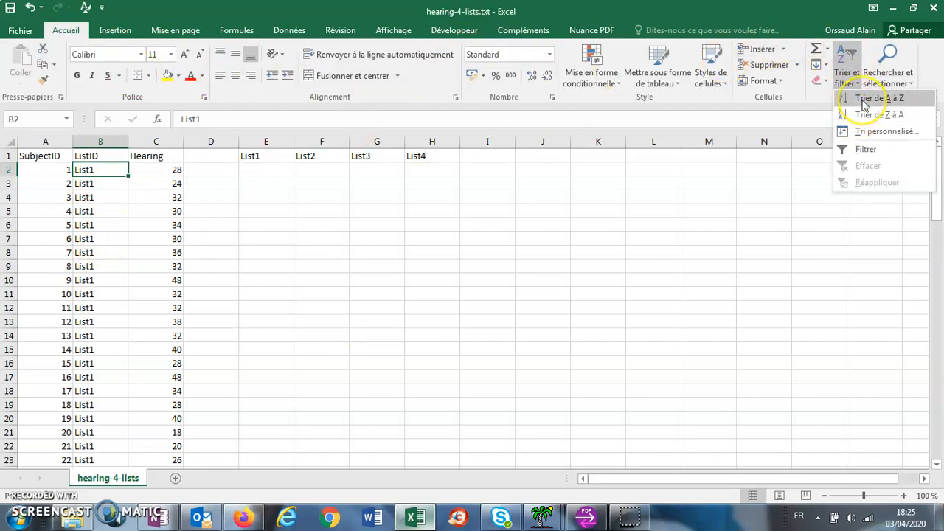
click(863, 103)
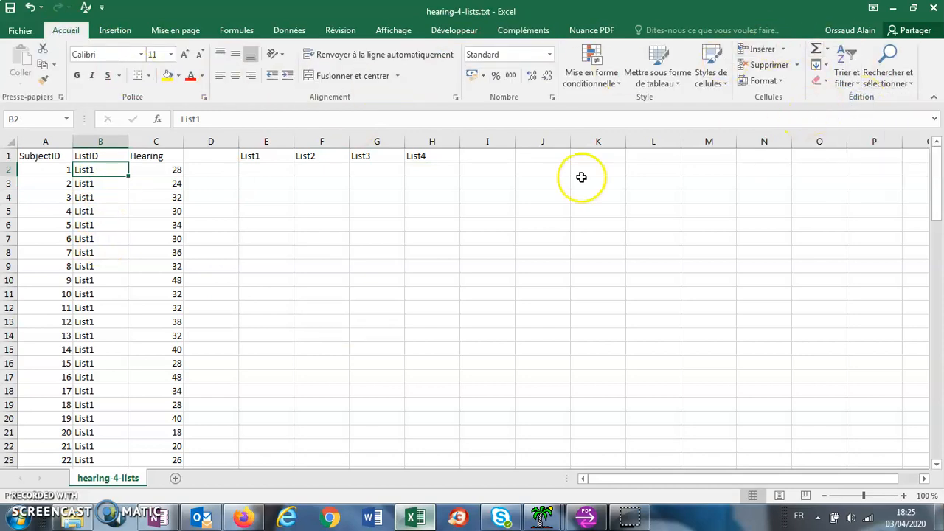
- Copy the List1 hearing scores from C2:C25 into the List1 column starting at cell E2
click(160, 175)
mouse_move(160, 178)
mouse_down()
mouse_move(135, 325)
mouse_move(148, 478)
mouse_move(143, 270)
mouse_move(146, 278)
mouse_up()
key(ctrl+c)
scroll(355, 232, up, 5)
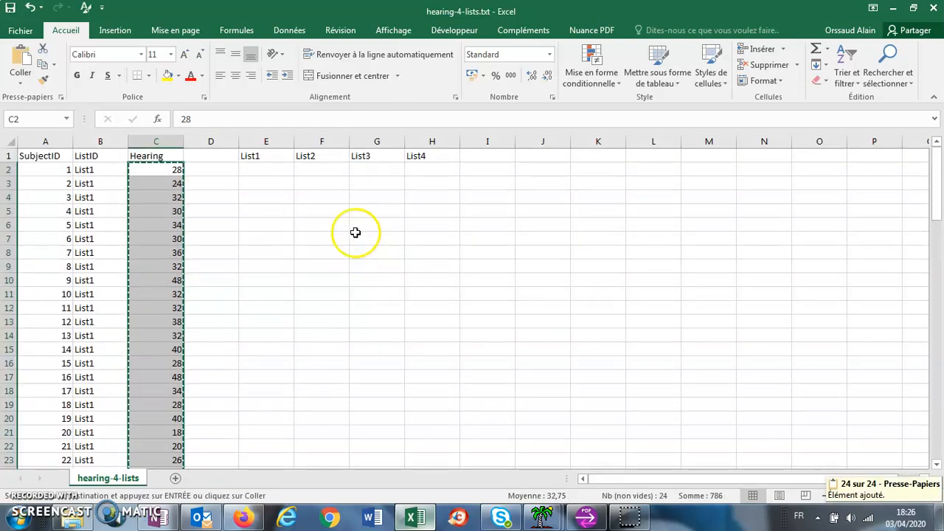
click(273, 170)
key(ctrl+v)
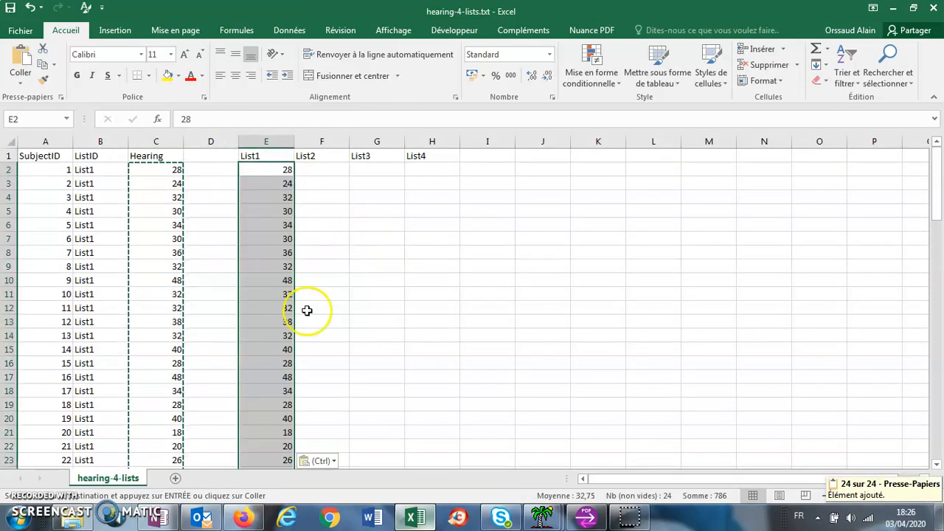
- Copy the List2 hearing scores from C26:C49 into the List2 column starting at cell F2
scroll(308, 310, down, 7)
click(169, 213)
drag(169, 213, 167, 422)
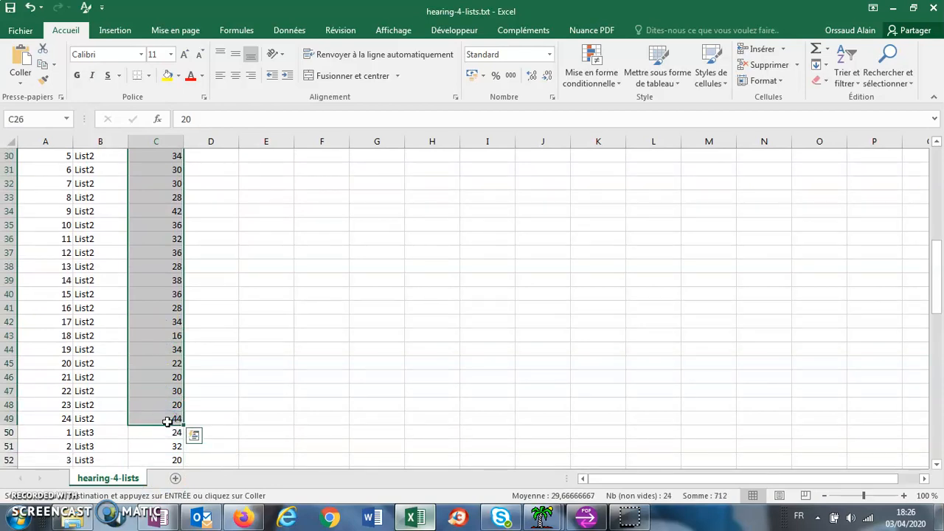
key(ctrl+c)
scroll(312, 285, up, 10)
click(317, 176)
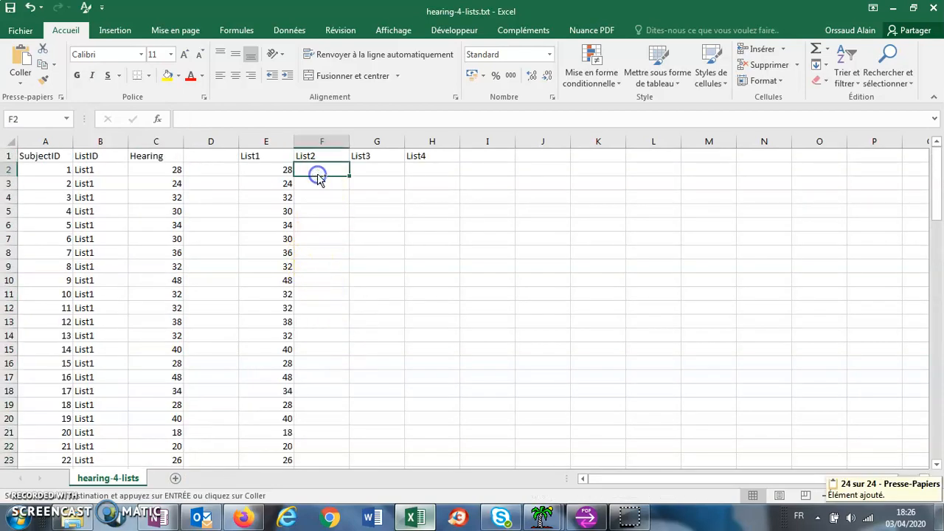
key(ctrl+v)
- Copy the List3 hearing scores from C50:C73 into the List3 column starting at cell G2
scroll(328, 207, down, 6)
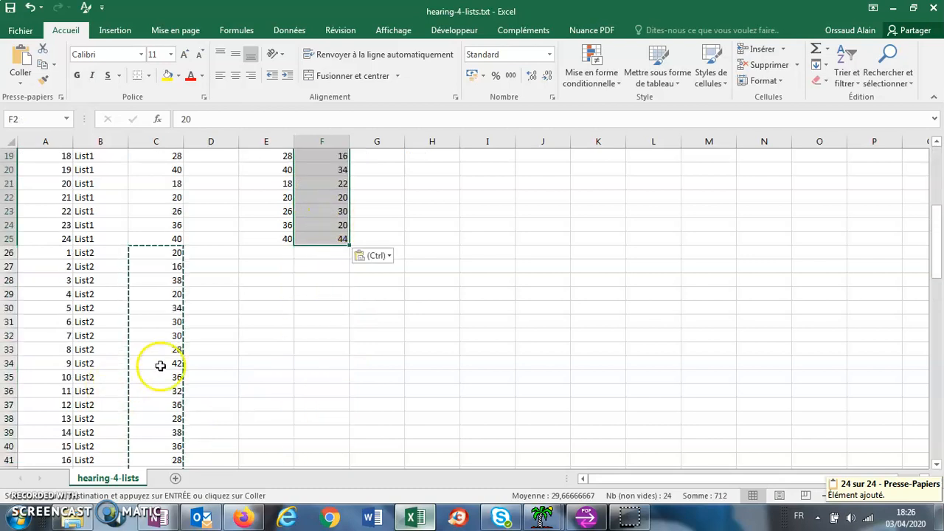
scroll(160, 365, down, 6)
drag(167, 333, 150, 407)
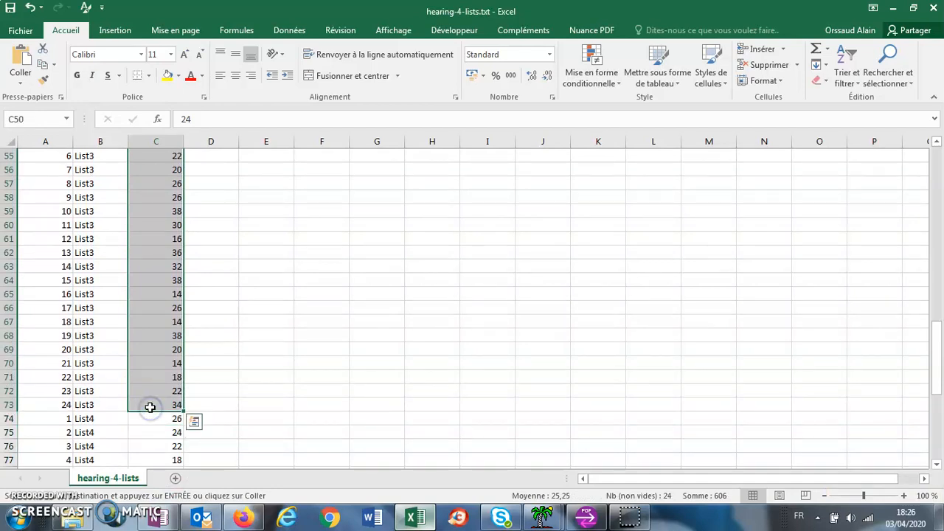
key(ctrl+c)
scroll(373, 317, up, 18)
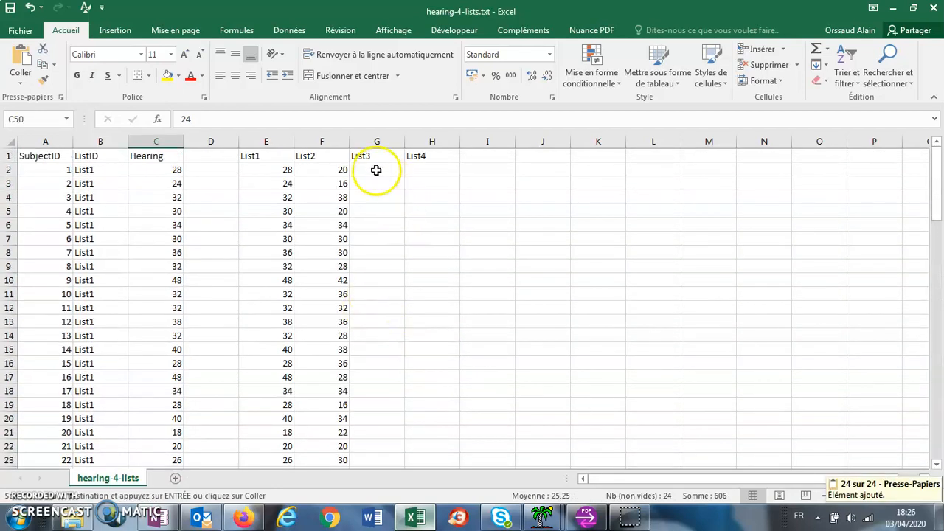
click(376, 172)
key(ctrl+v)
- Copy the List4 hearing scores, starting at C74, into the List4 column from cell H2 and check that all four columns end on the same row
scroll(243, 323, down, 12)
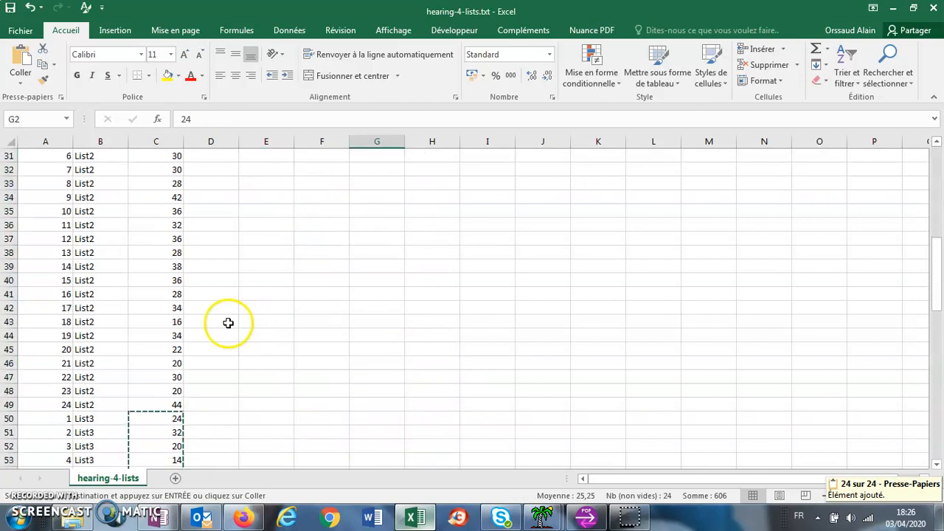
scroll(226, 322, down, 9)
drag(162, 295, 157, 469)
key(Escape)
key(ctrl+c)
scroll(390, 413, down, 3)
scroll(384, 406, up, 20)
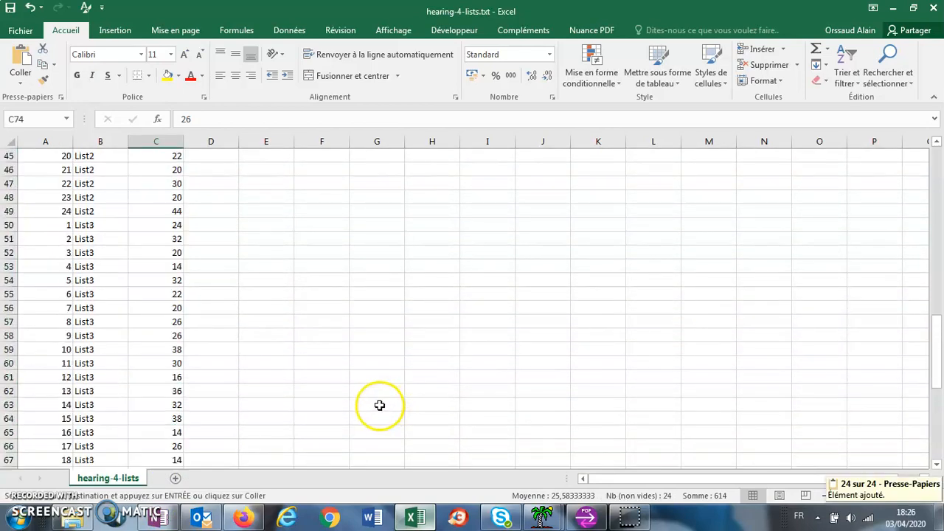
click(430, 175)
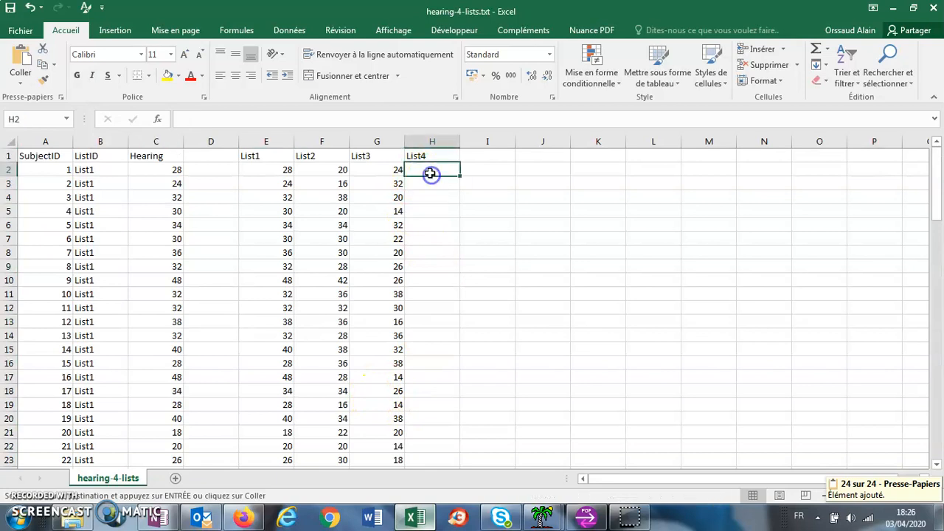
key(ctrl+v)
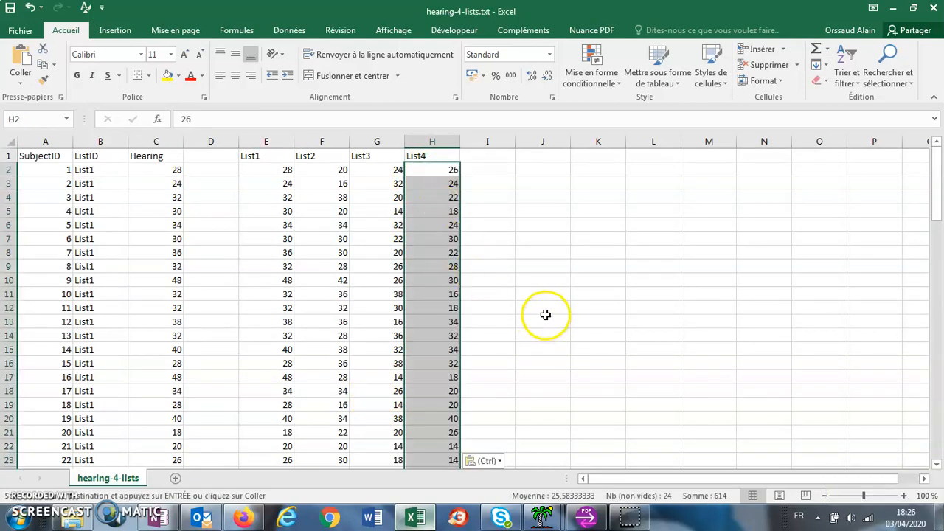
click(544, 319)
scroll(544, 319, down, 5)
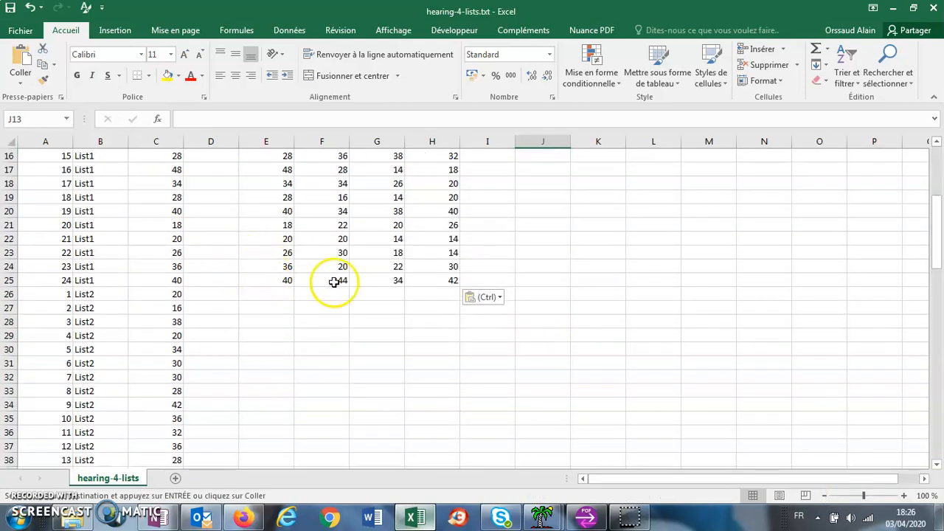
scroll(501, 285, up, 5)
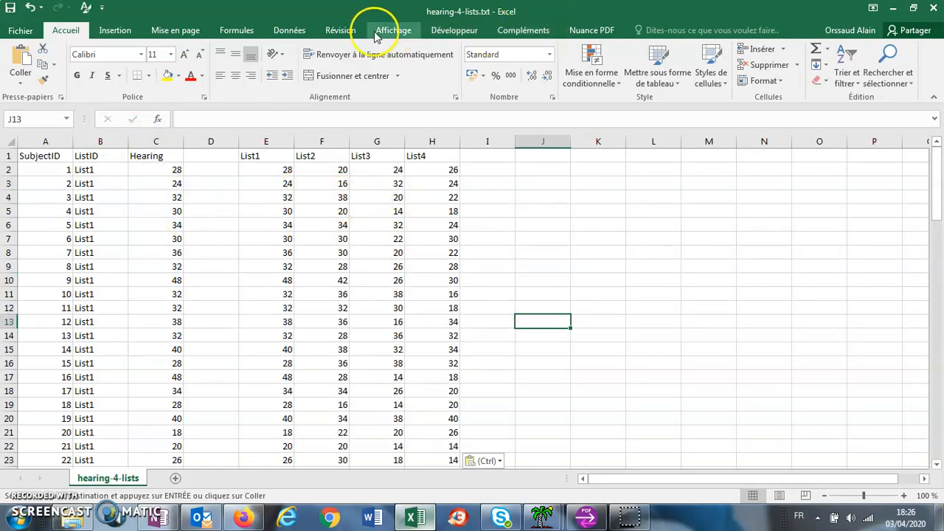
- Open the single-factor analysis of variance (Analyse de variance: un facteur) from the data analysis tools
click(289, 34)
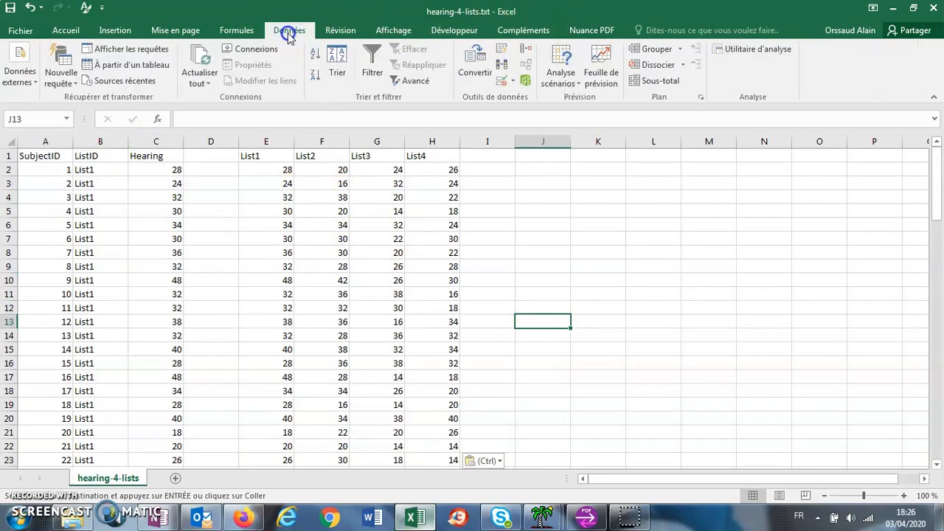
click(760, 50)
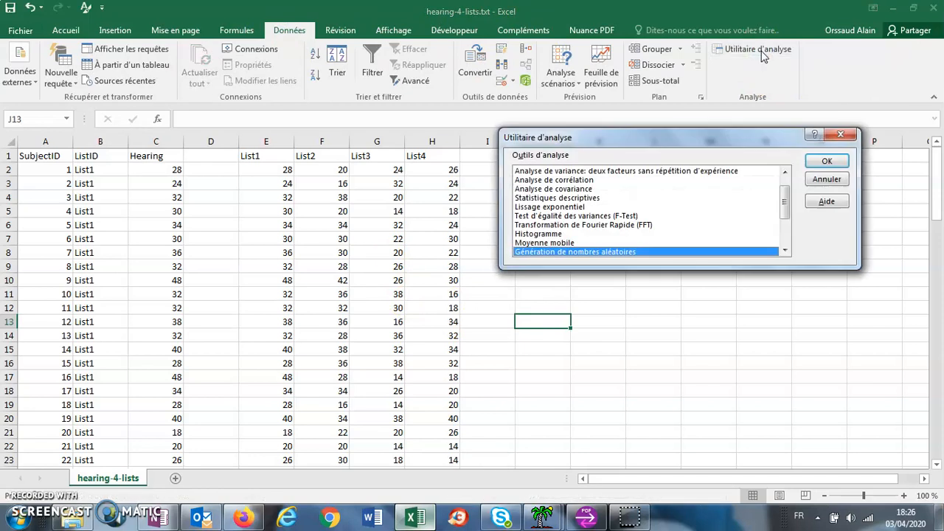
drag(784, 209, 785, 184)
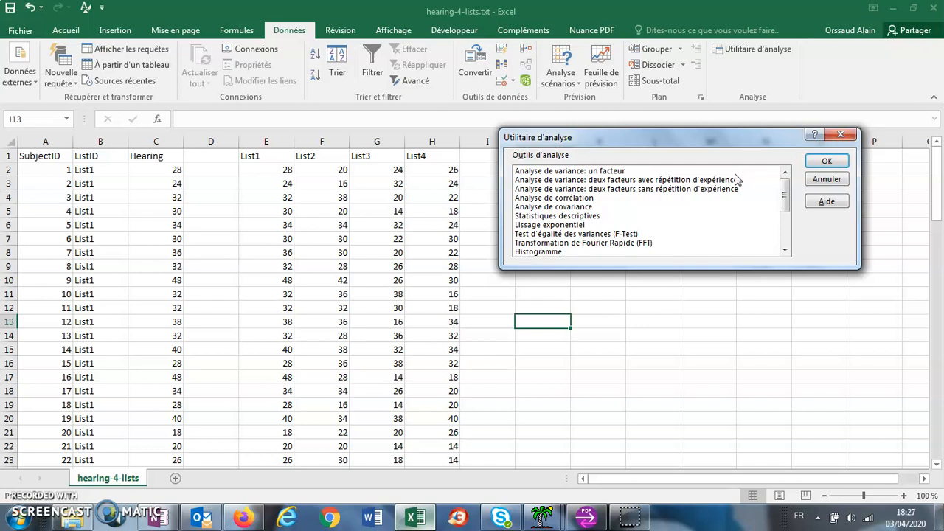
click(751, 178)
click(593, 170)
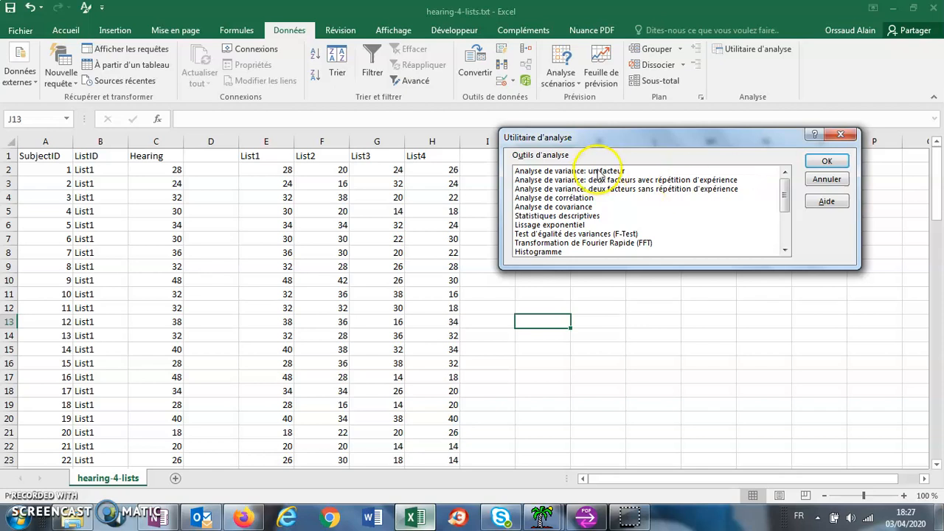
click(595, 170)
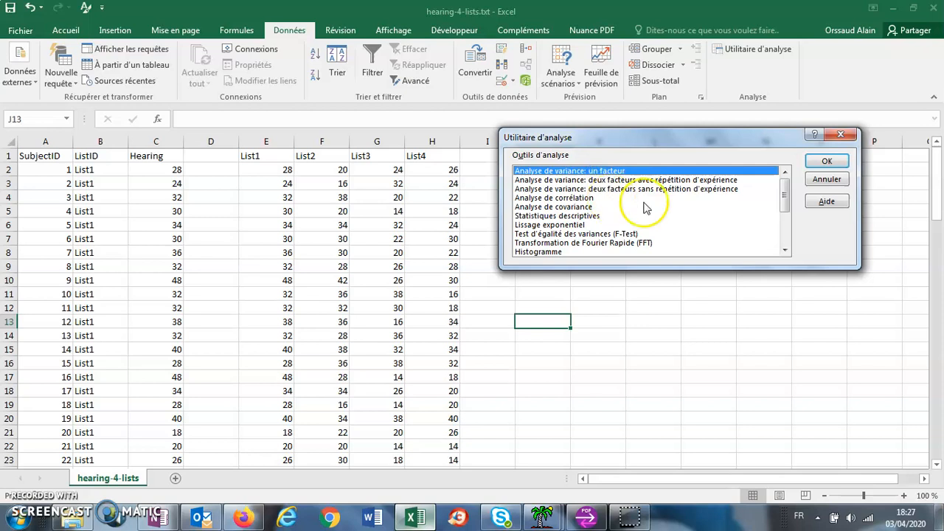
click(826, 161)
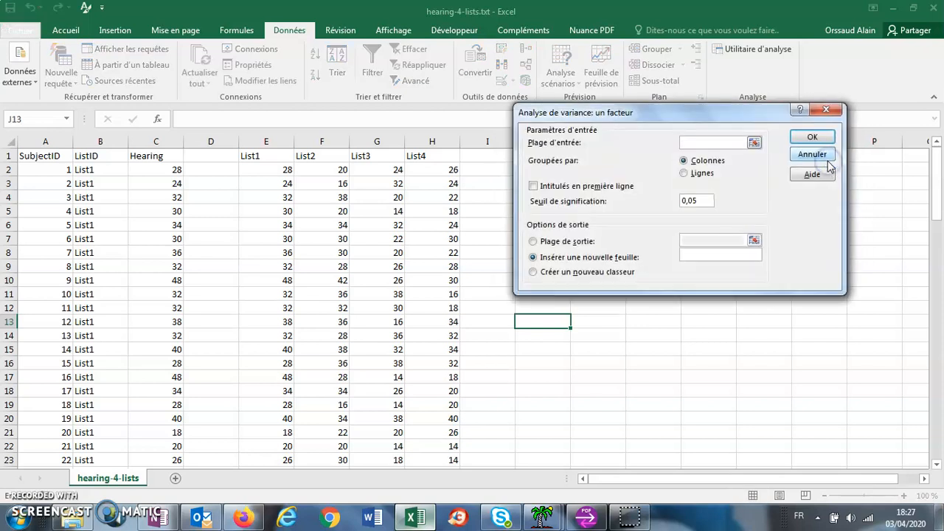
- Run the single-factor ANOVA on input range $E$1:$H$25, grouped by columns with labels in the first row, with output to a new sheet
click(755, 143)
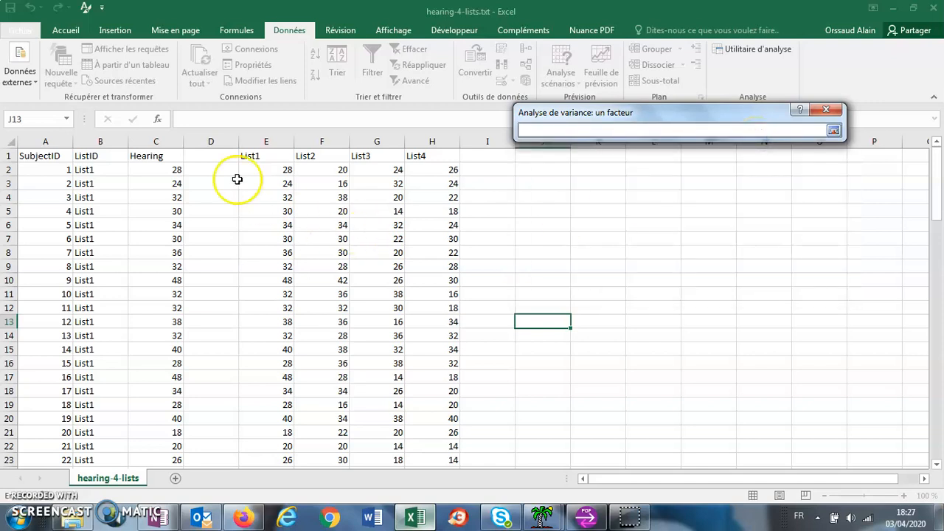
drag(252, 156, 420, 429)
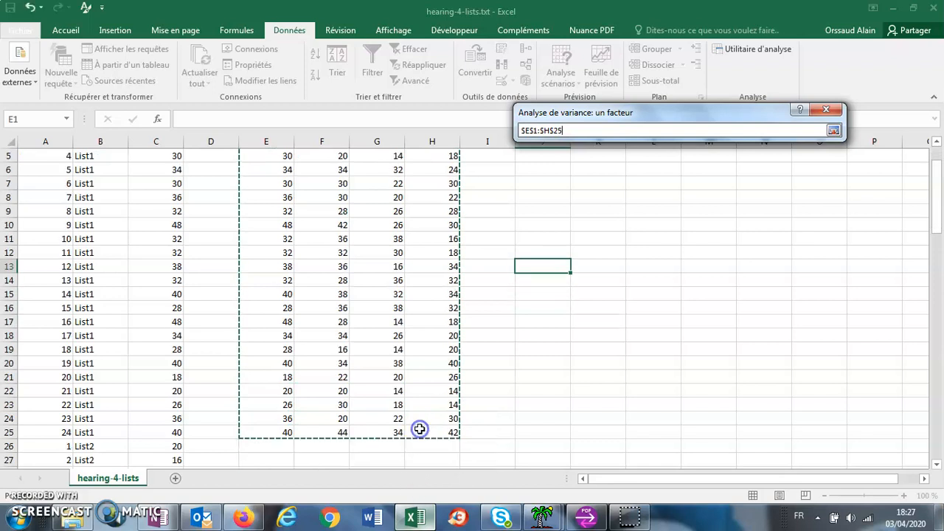
scroll(415, 412, up, 2)
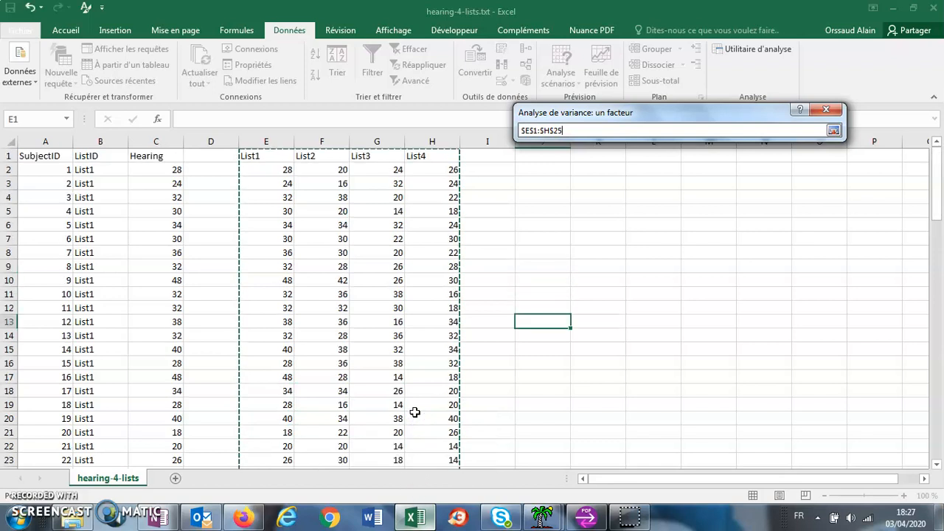
click(834, 130)
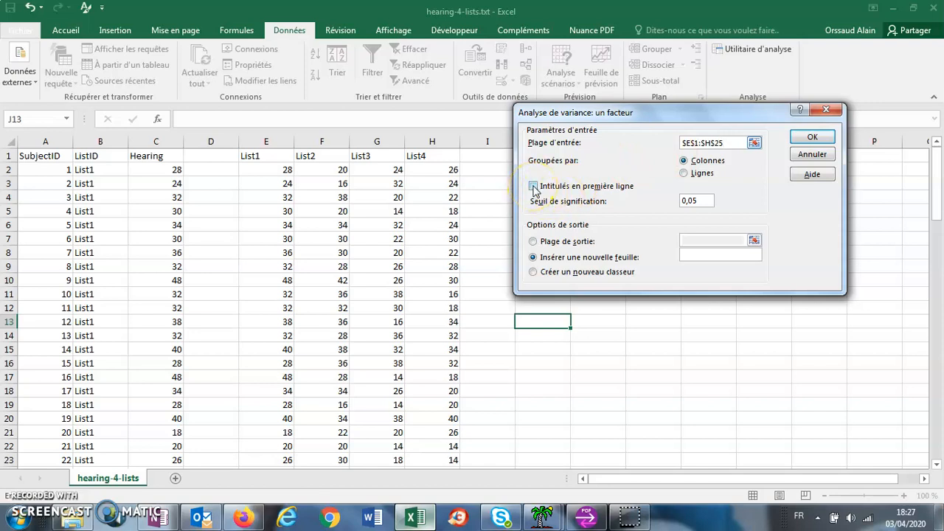
click(534, 188)
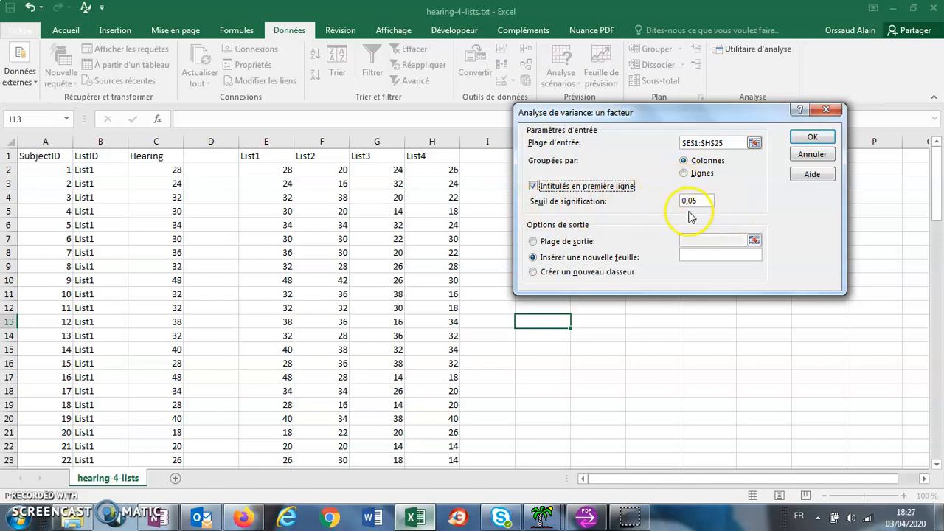
click(814, 139)
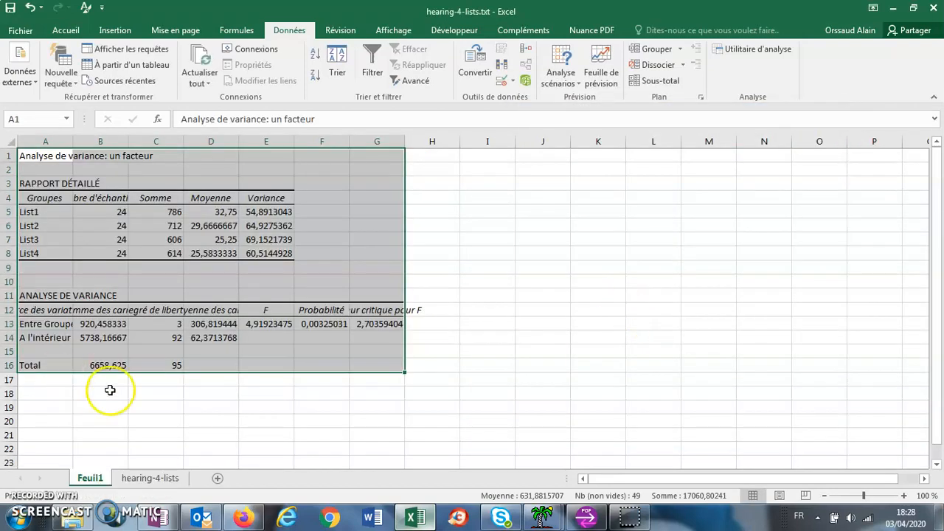
- Fit the widths of columns A to G in the ANOVA report to their contents and inspect the variation sources and the between-groups probability
click(158, 437)
drag(74, 140, 488, 146)
drag(599, 144, 757, 143)
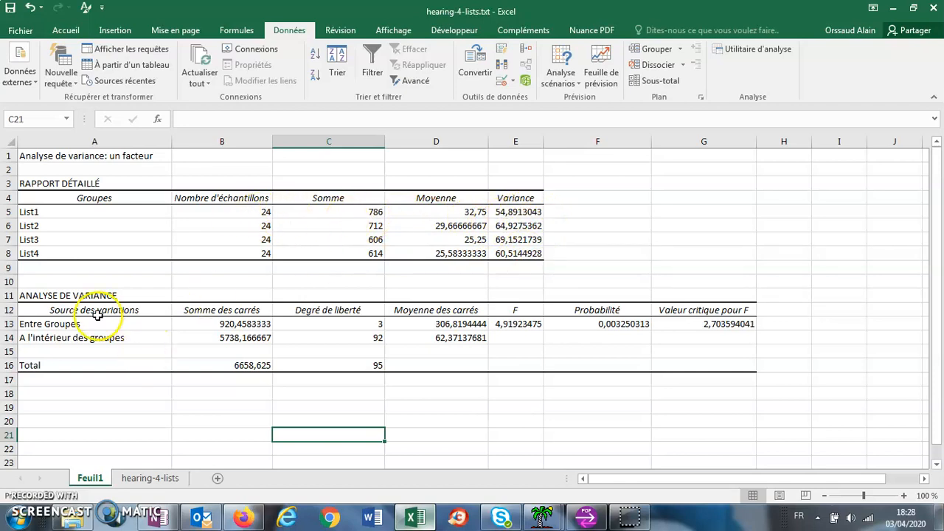
click(33, 324)
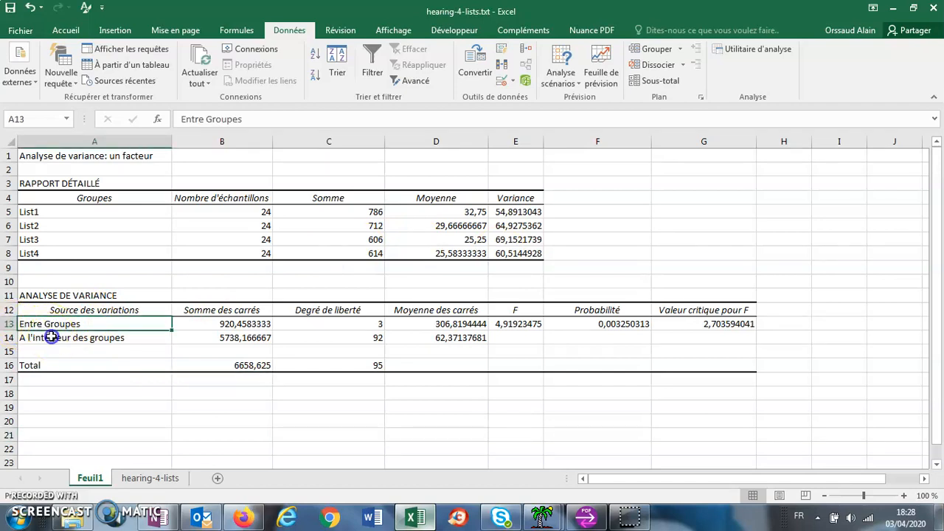
click(56, 337)
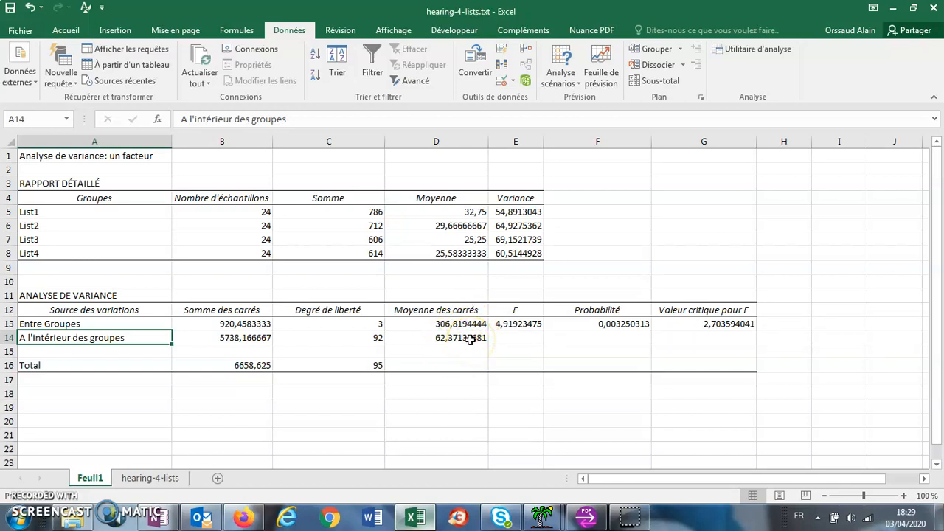
click(568, 324)
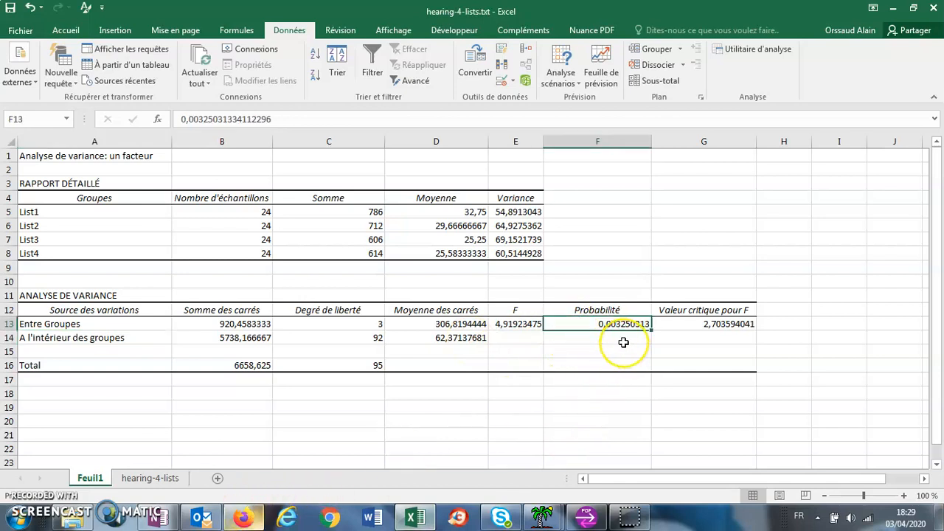